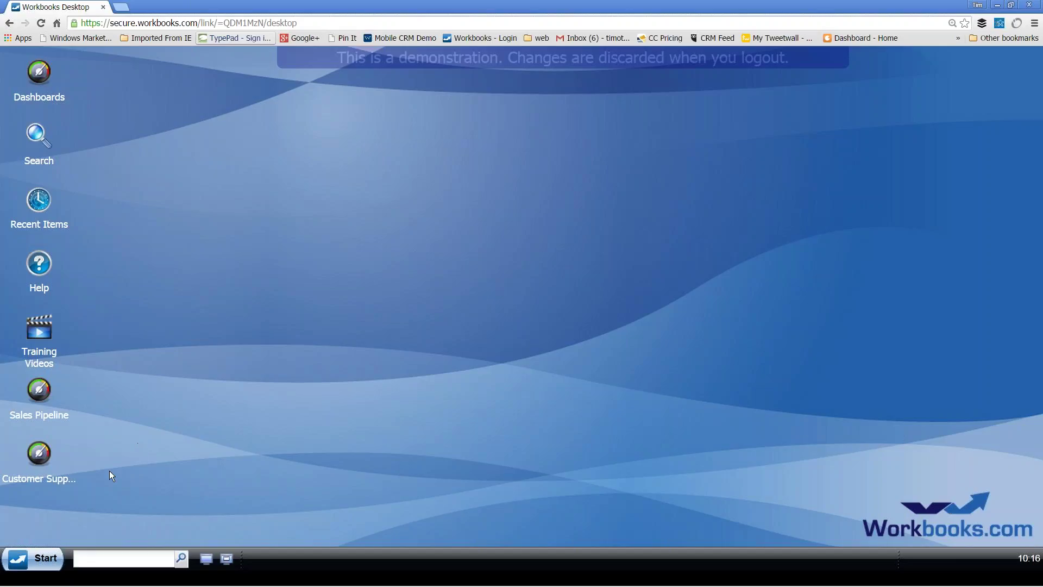
Open My Open Activities from Start, showing 13 open activities grouped by due date
left_click(43, 563)
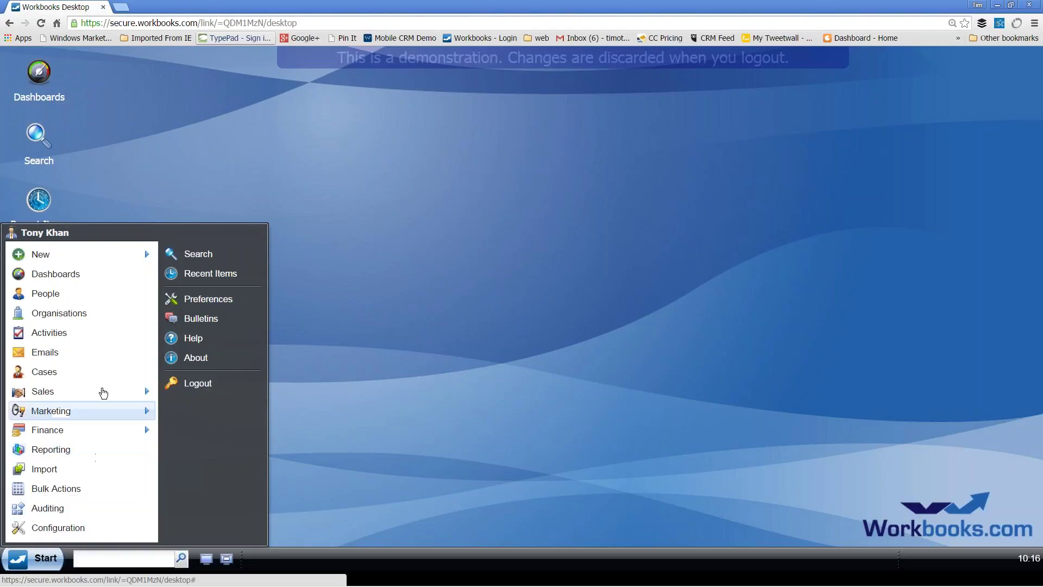
left_click(103, 340)
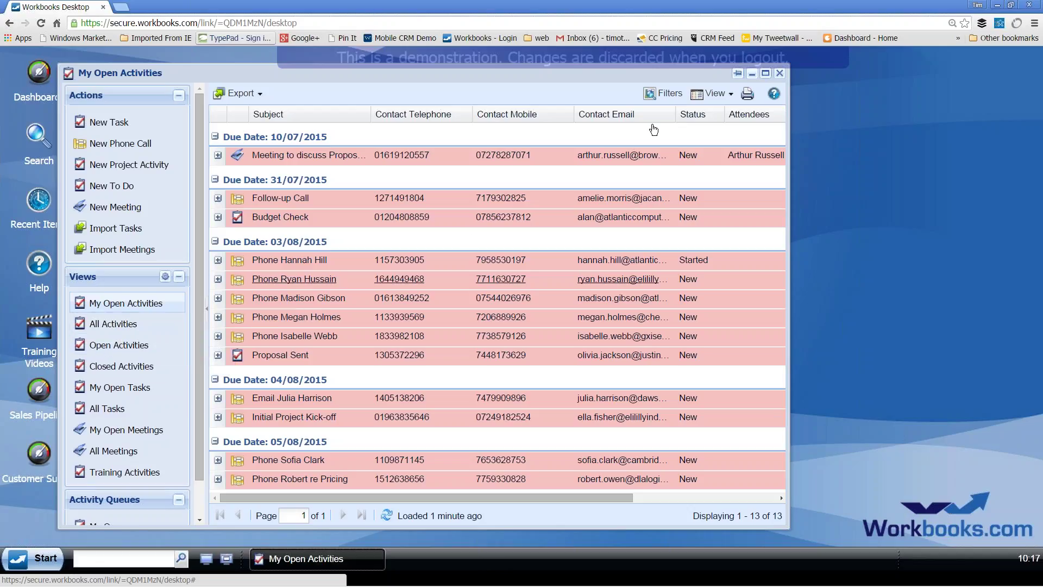
Turn on filters, browse the filter field list, then close the My Open Activities window
left_click(661, 94)
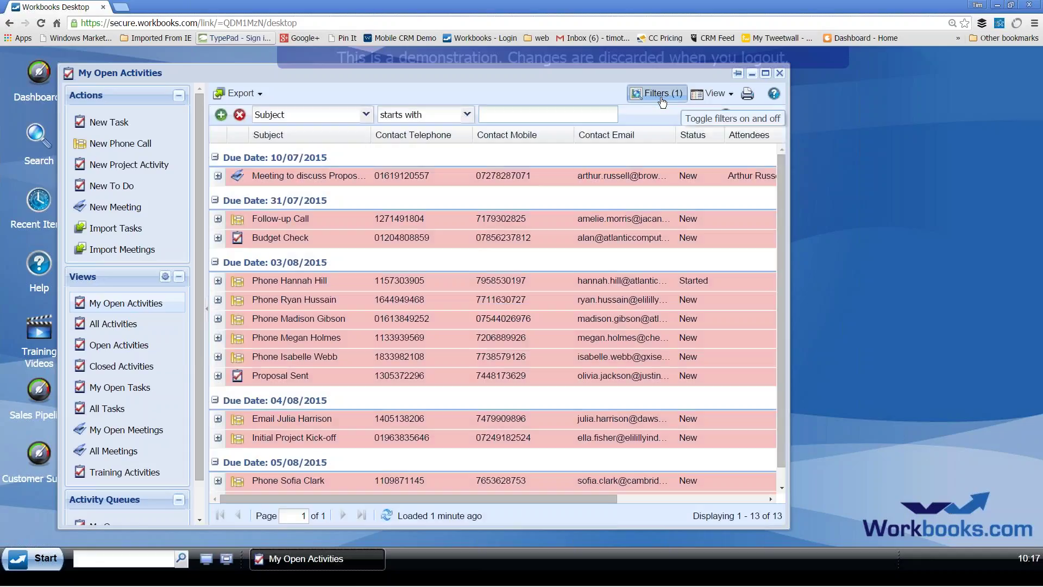
left_click(366, 115)
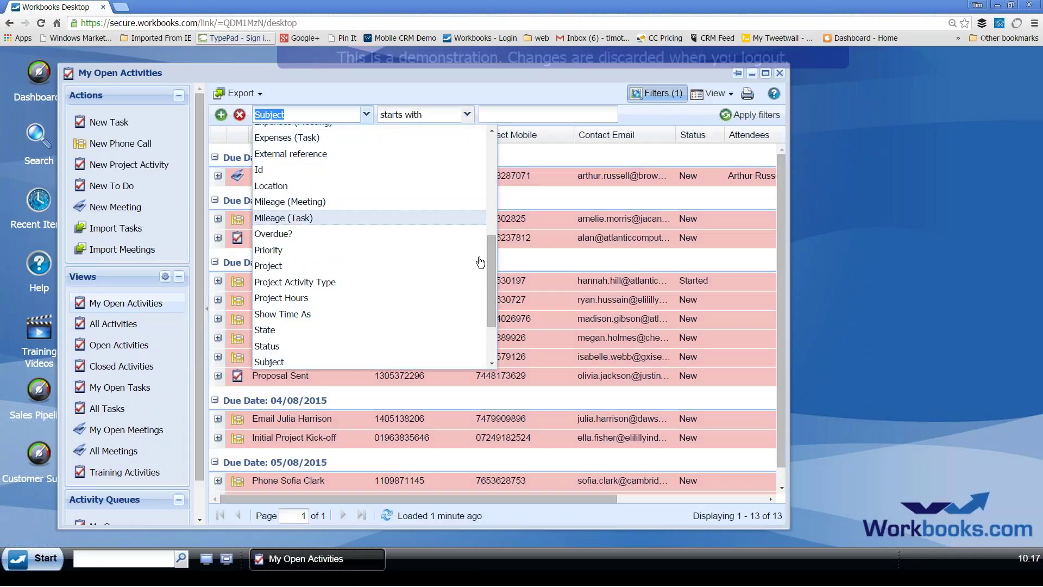
scroll(491, 259, "up", 1)
left_click_drag(491, 260, 497, 200)
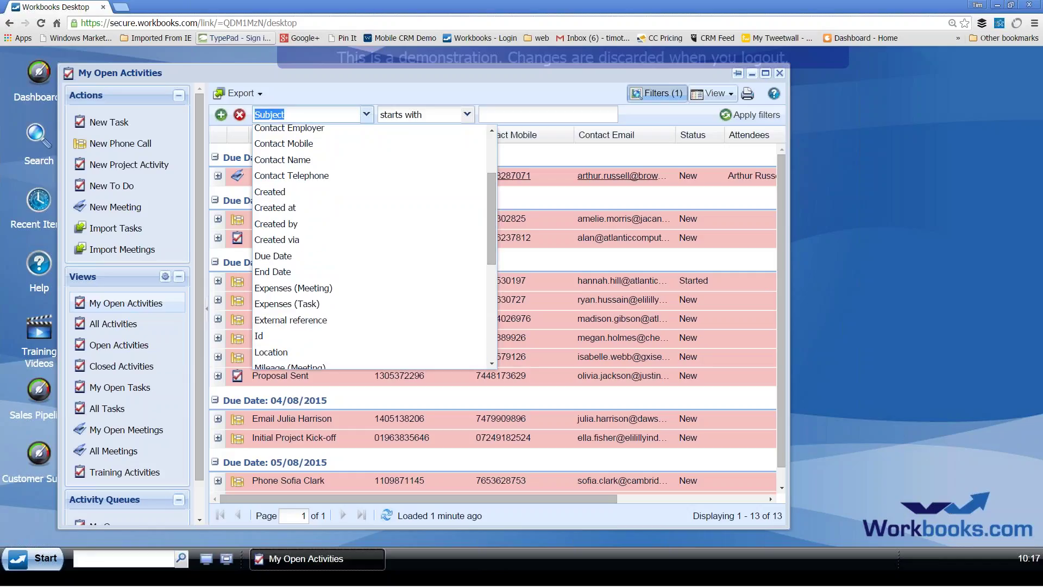
left_click(780, 76)
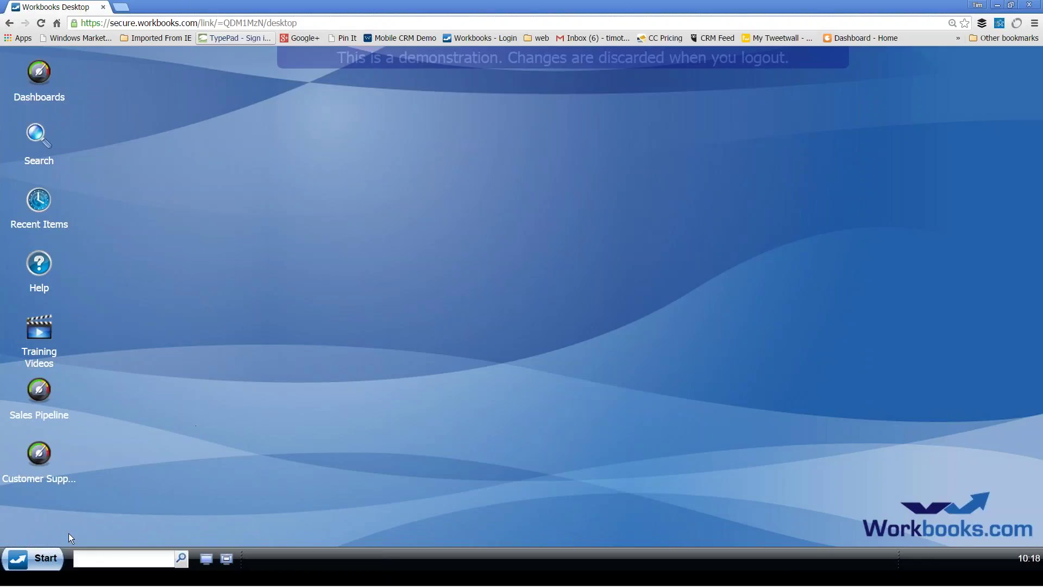
Open the Atlantic Computer Services contact's record from the My People list
left_click(52, 564)
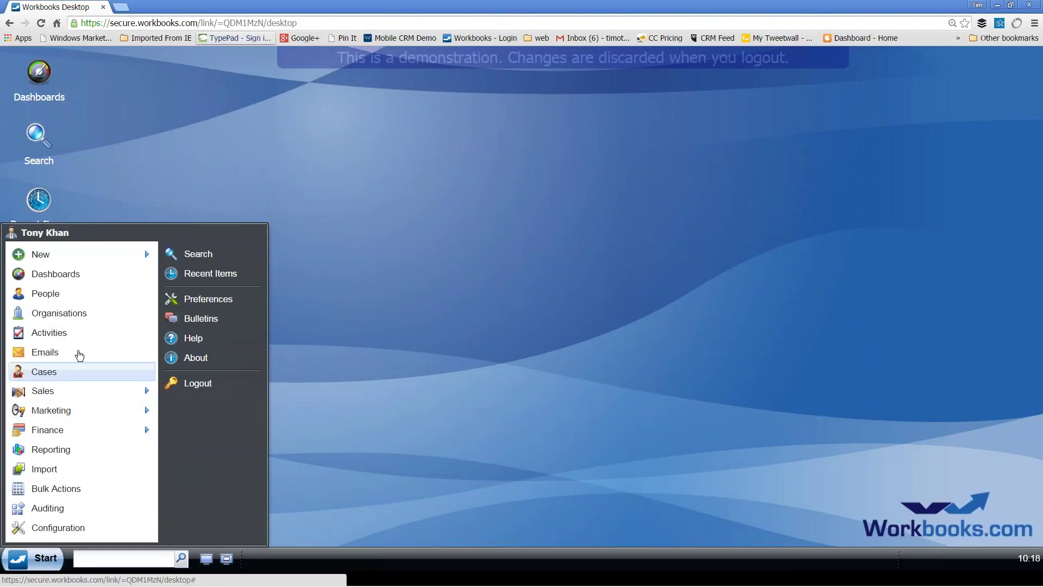
left_click(86, 300)
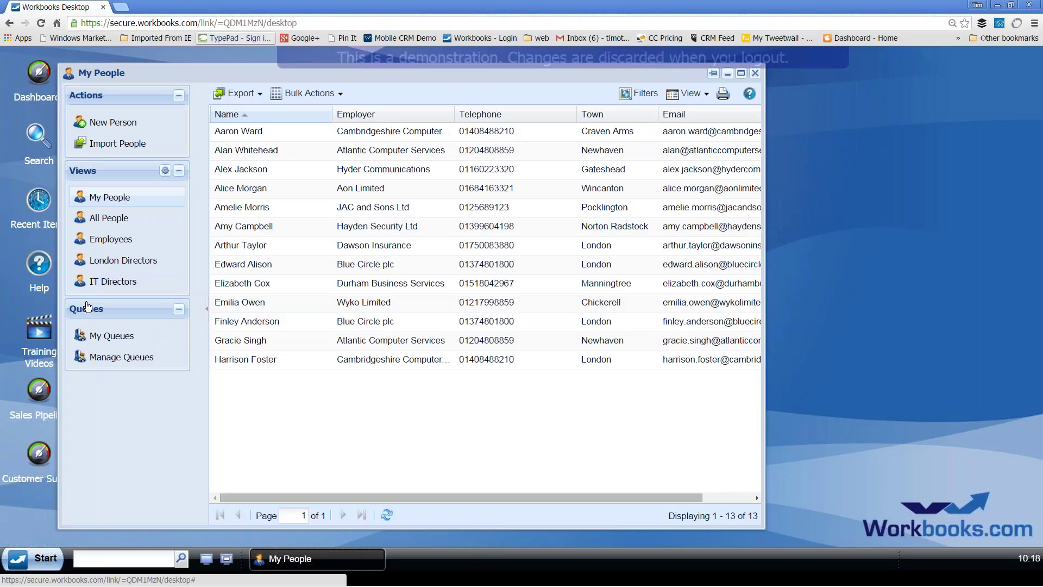
left_click(261, 156)
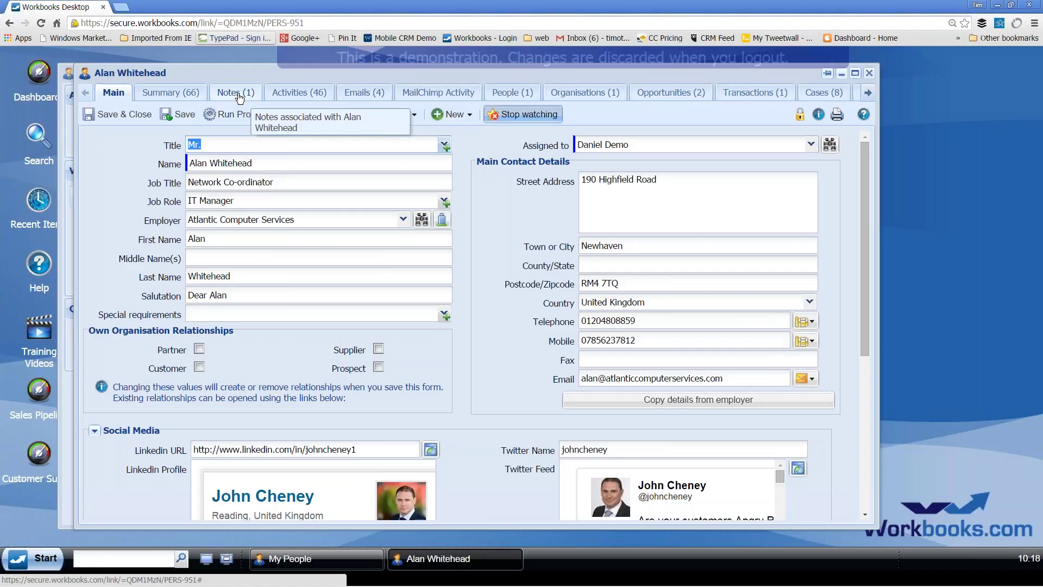
On the contact's Activities tab, widen the Due Date column and schedule a new Phone Call
left_click(297, 97)
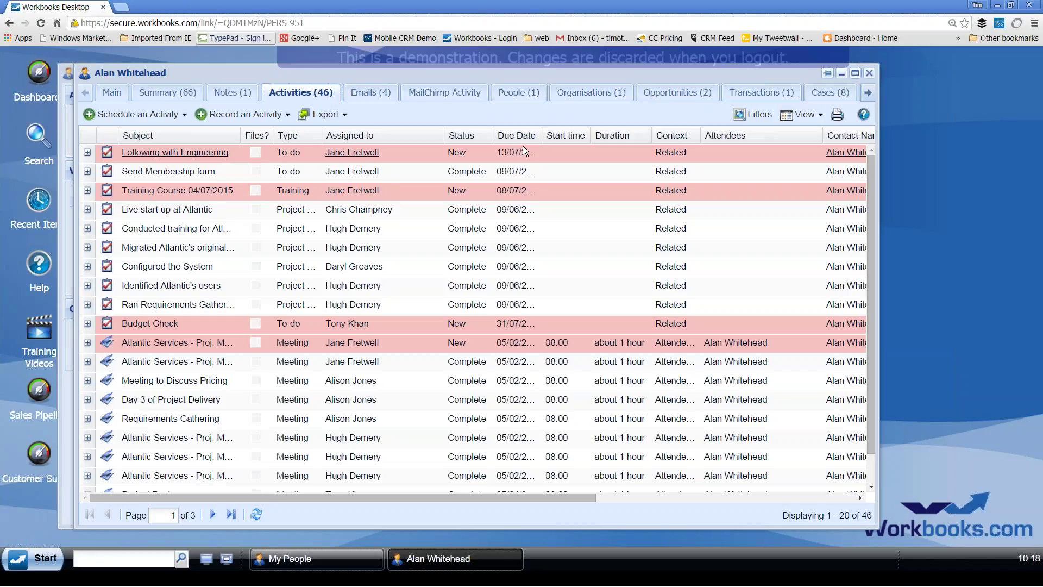
left_click_drag(543, 132, 561, 132)
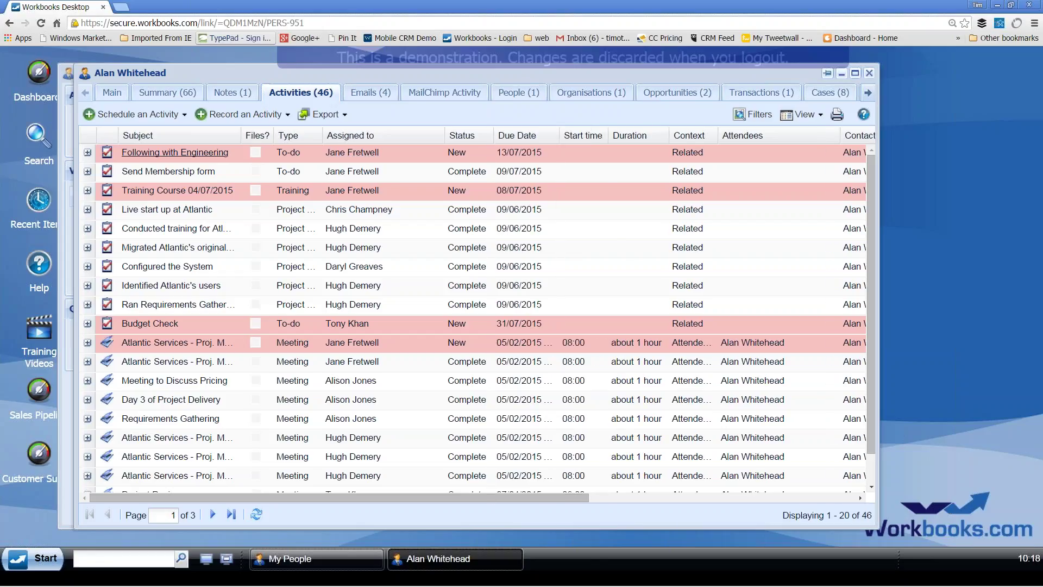
left_click(174, 121)
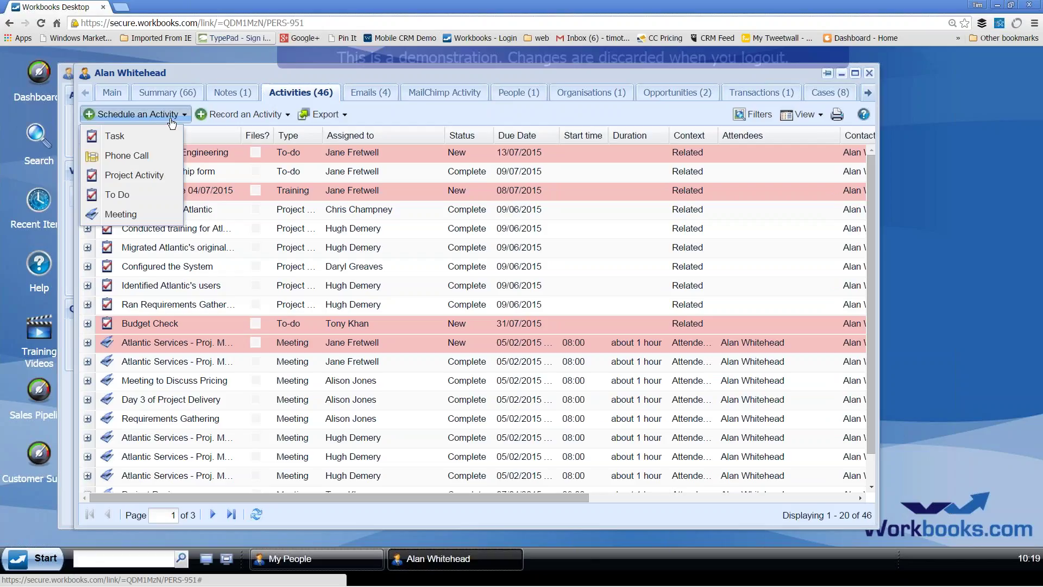
left_click(157, 157)
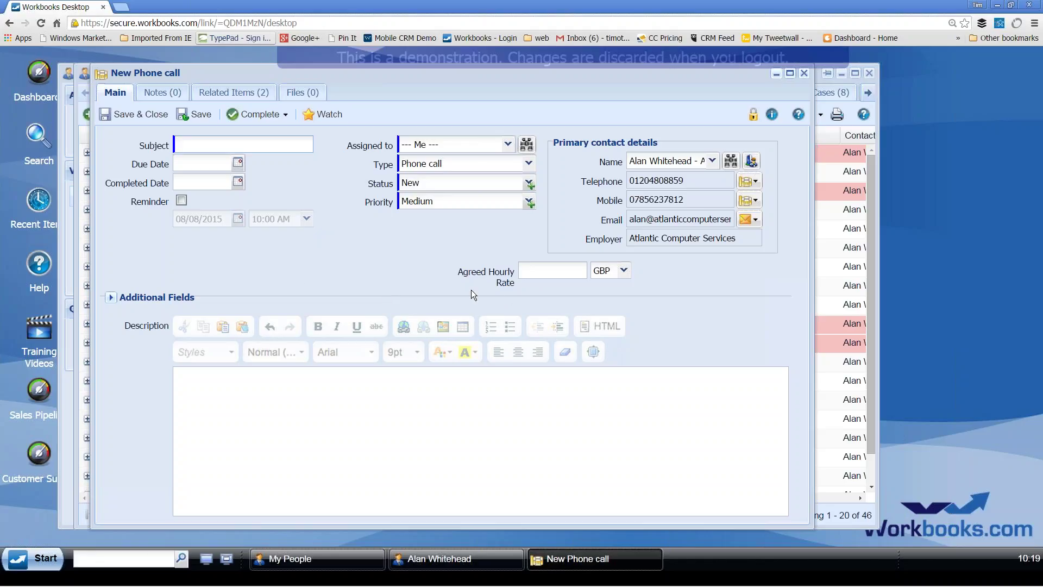
Enter 'chase quote' as the phone call's subject
left_click(200, 144)
left_click(124, 251)
left_click(223, 146)
type("chase quote")
Keep the call assigned to me, set its due date to 11/08/2015, and save it
left_click(509, 145)
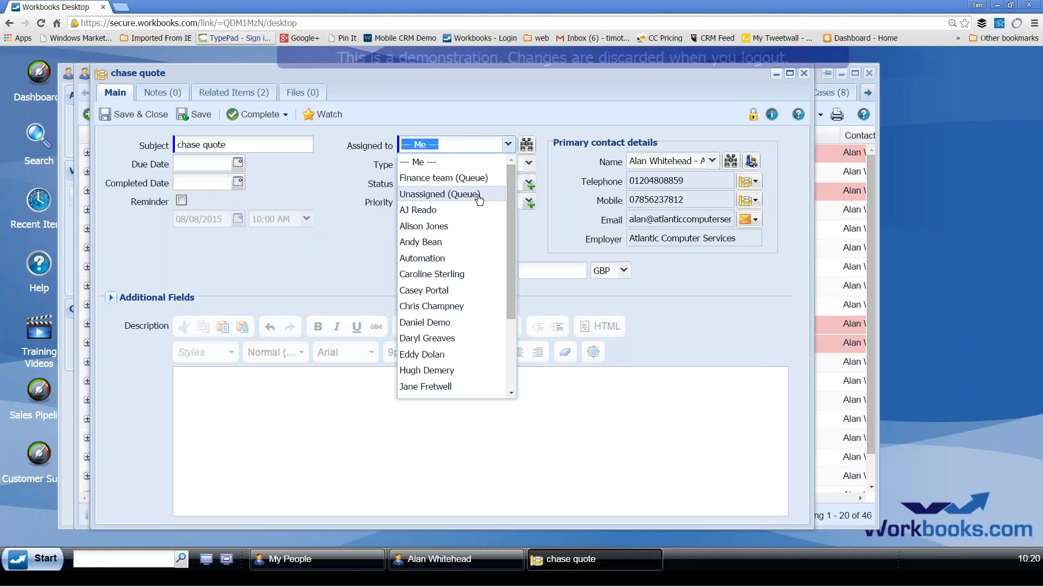
left_click(369, 240)
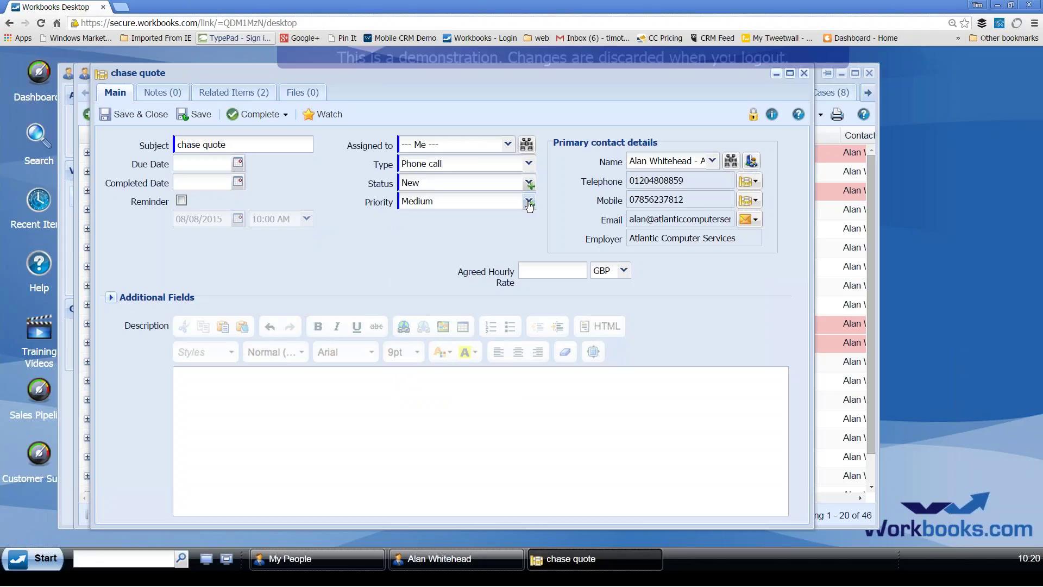
left_click(238, 163)
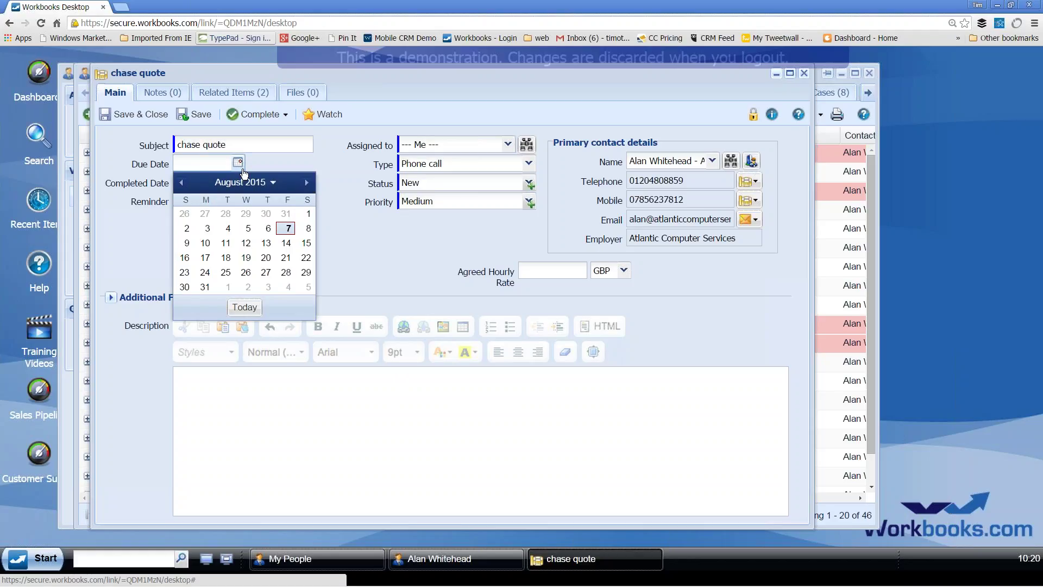
left_click(226, 243)
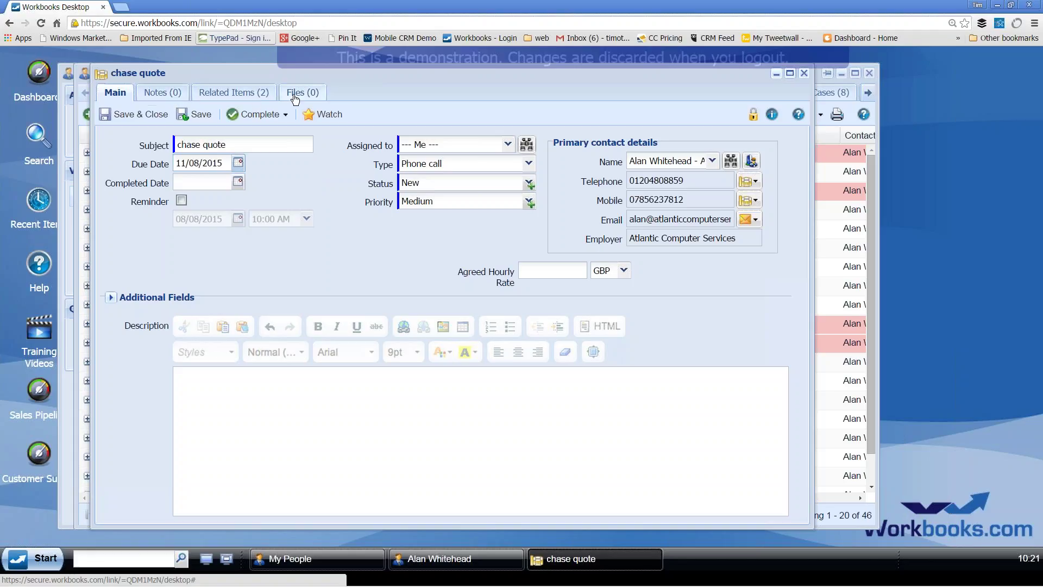
left_click(145, 115)
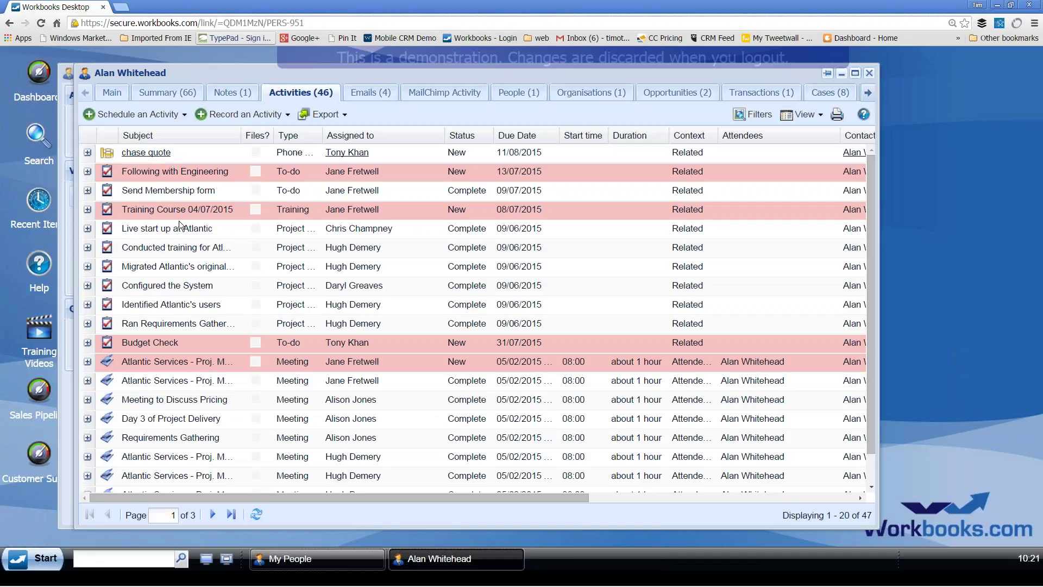
Reopen My Open Activities and add a Priority column from the Subject column menu
left_click(57, 555)
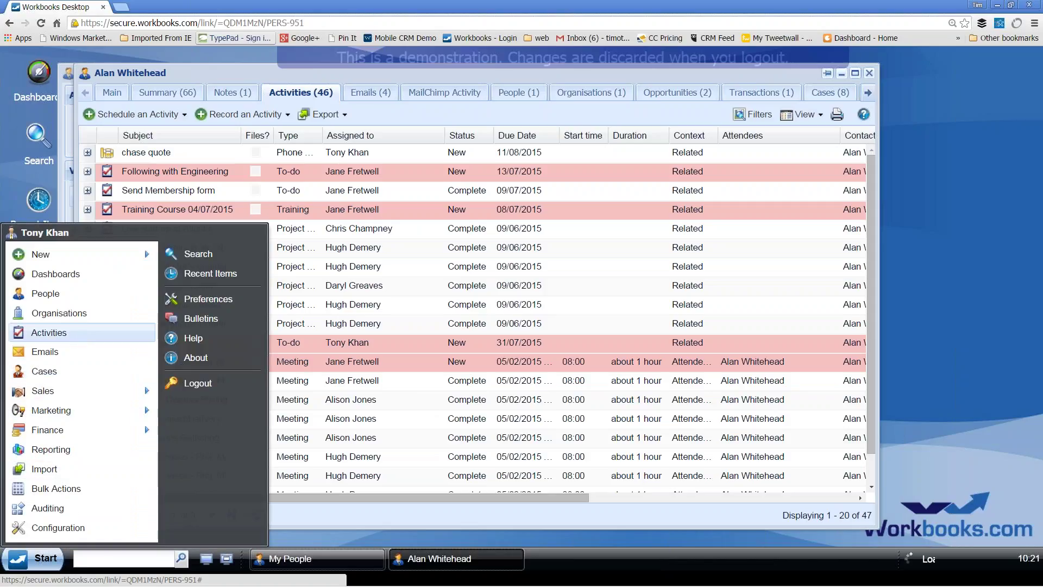
left_click(80, 335)
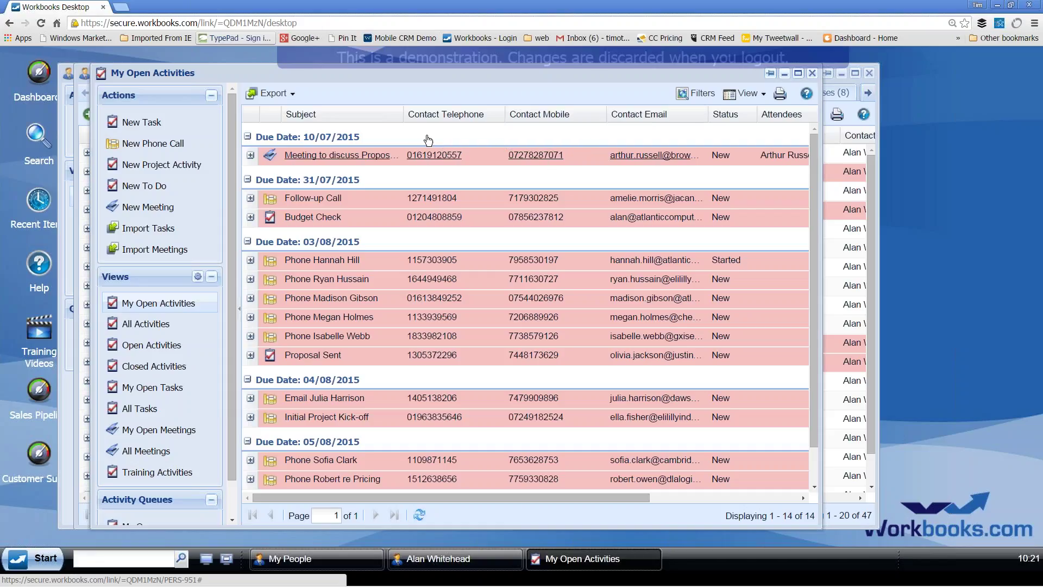
left_click(399, 116)
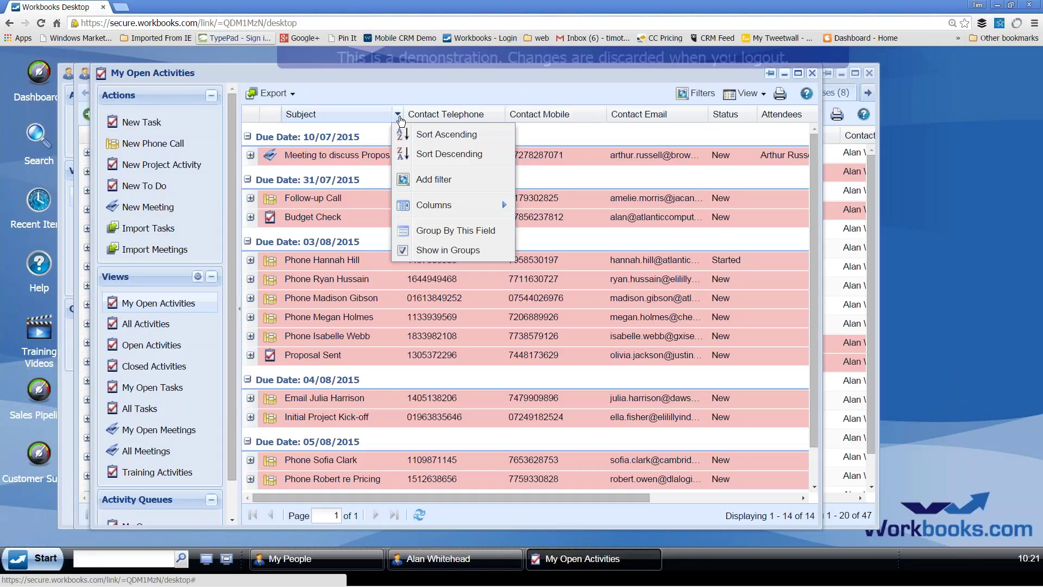
mouse_move(421, 206)
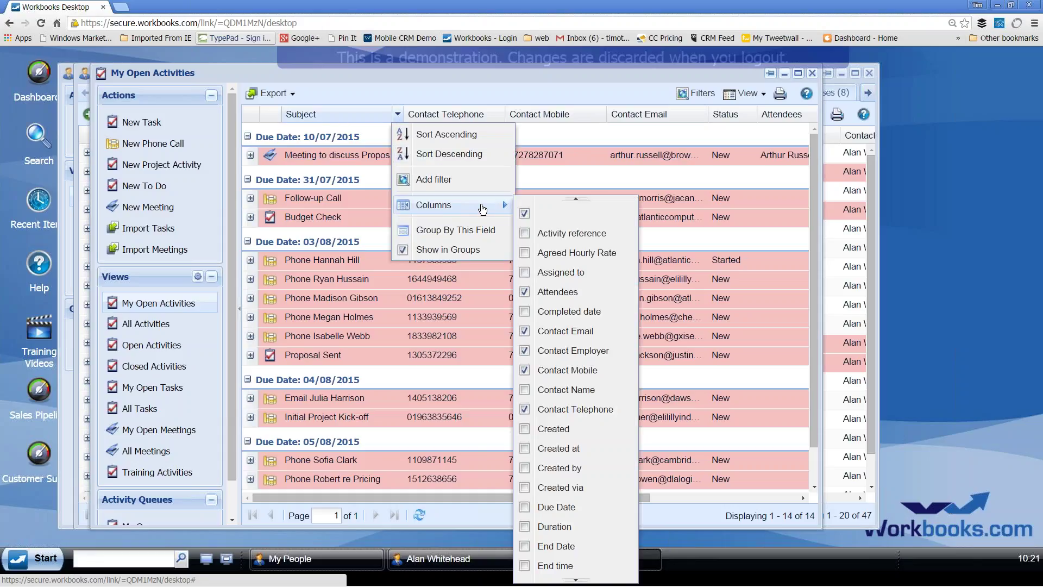
scroll(595, 227, "down", 1)
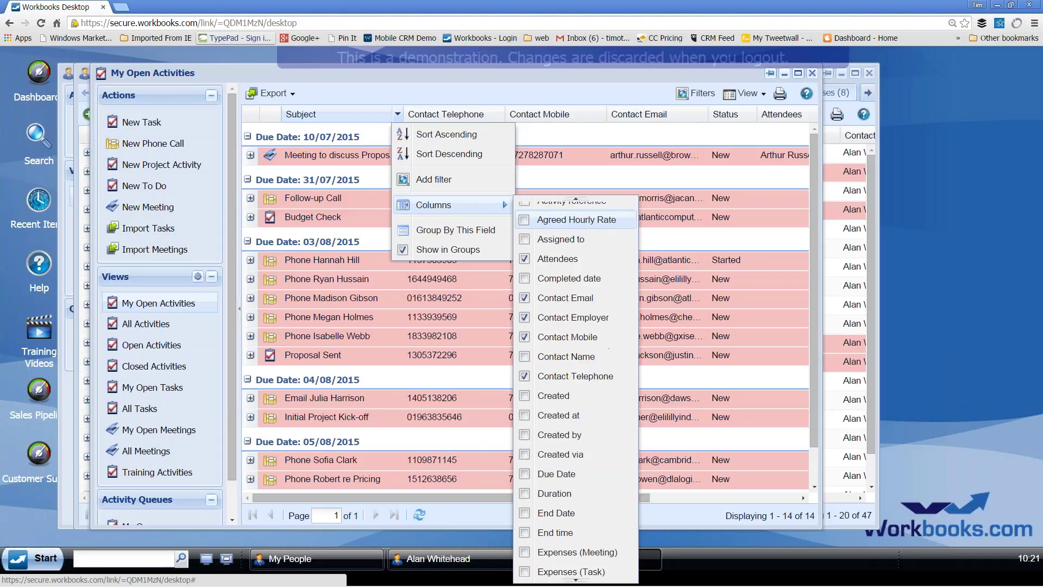
scroll(576, 223, "down", 1)
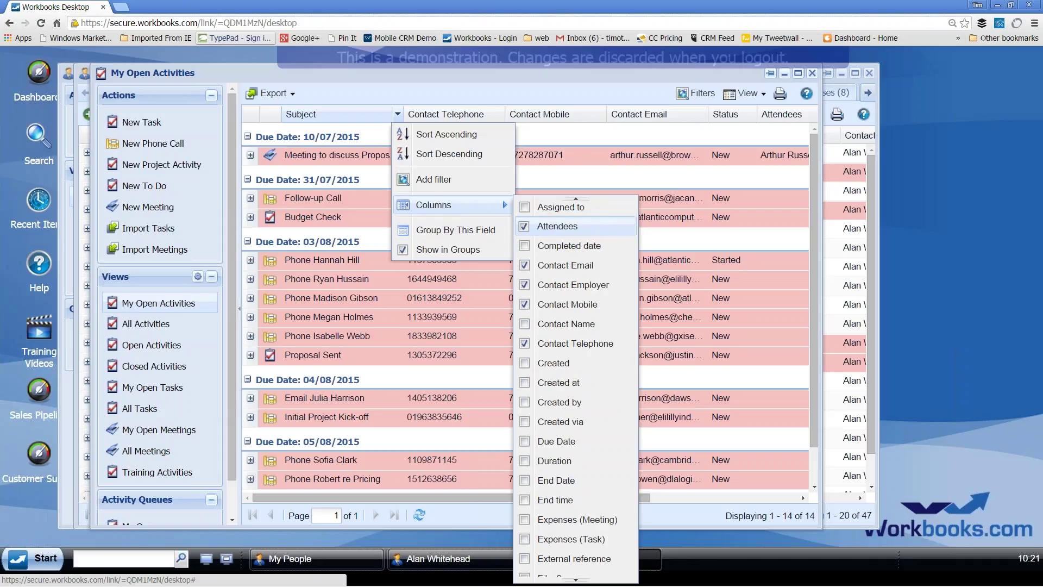
scroll(576, 223, "down", 3)
scroll(576, 223, "down", 2)
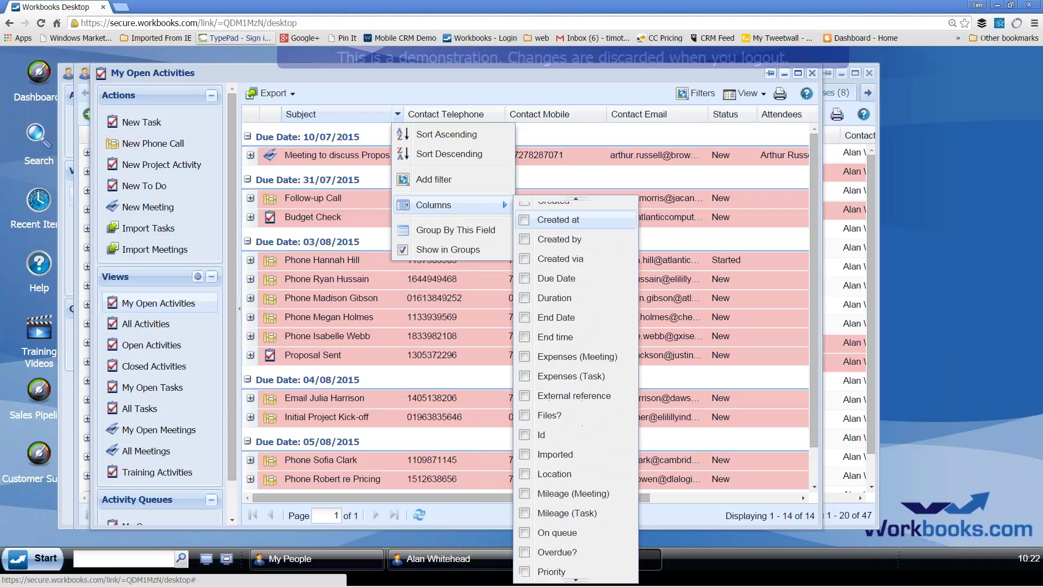
scroll(576, 222, "down", 2)
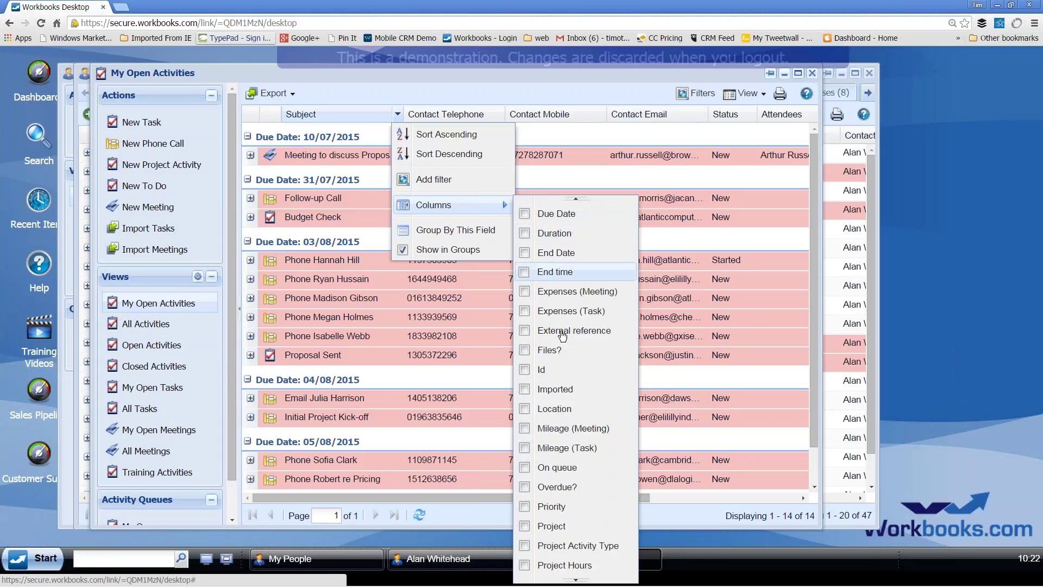
left_click(526, 507)
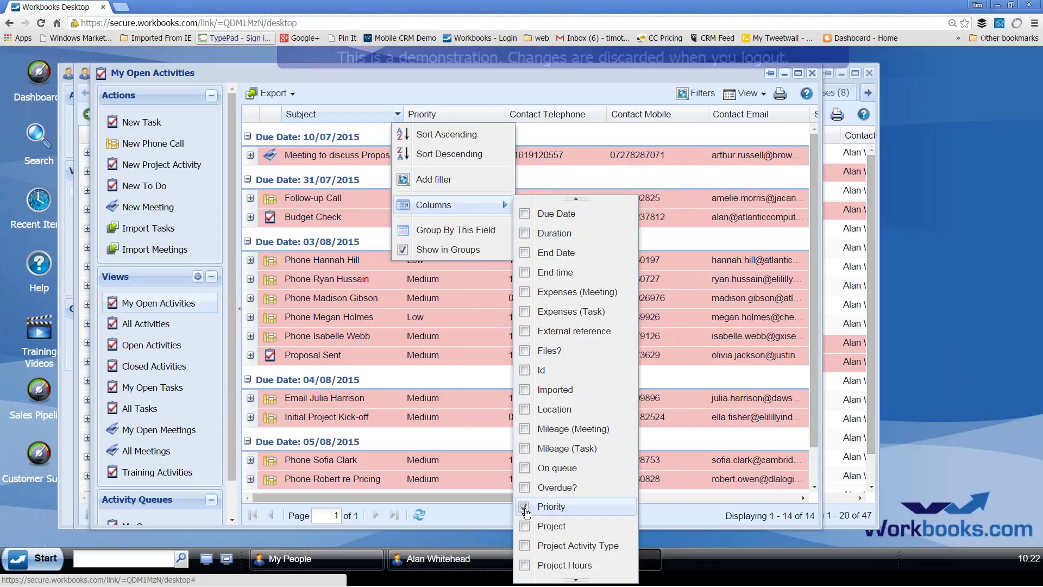
left_click(552, 76)
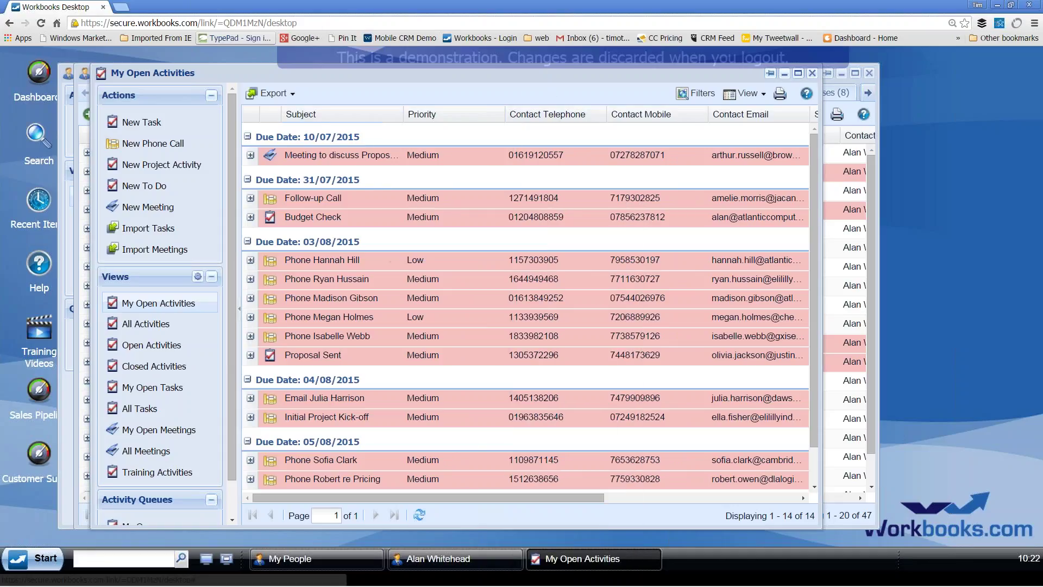
Group the activities by Priority into Low and Medium, then view the export format choices
left_click(499, 115)
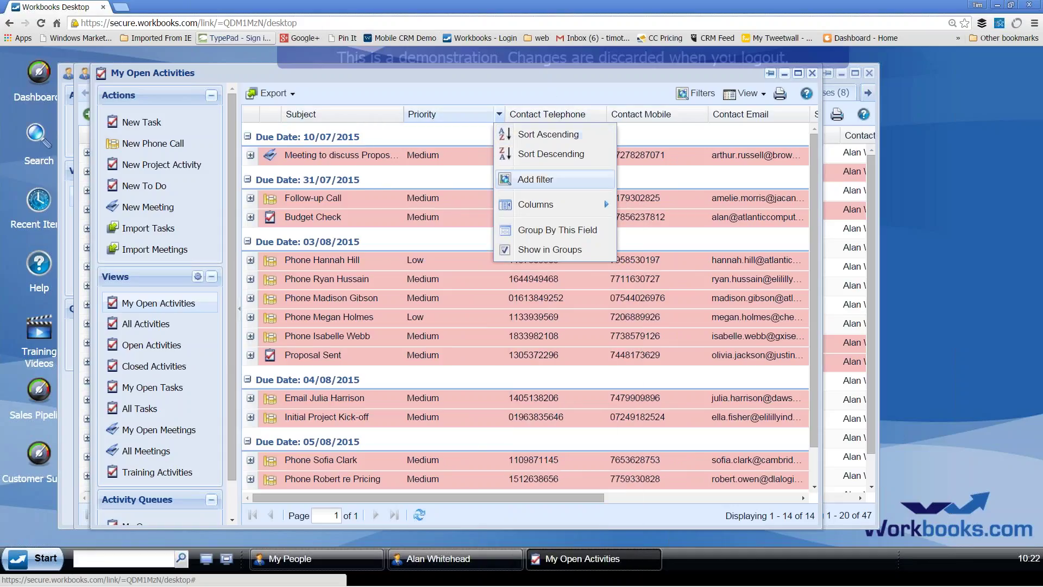
left_click(530, 235)
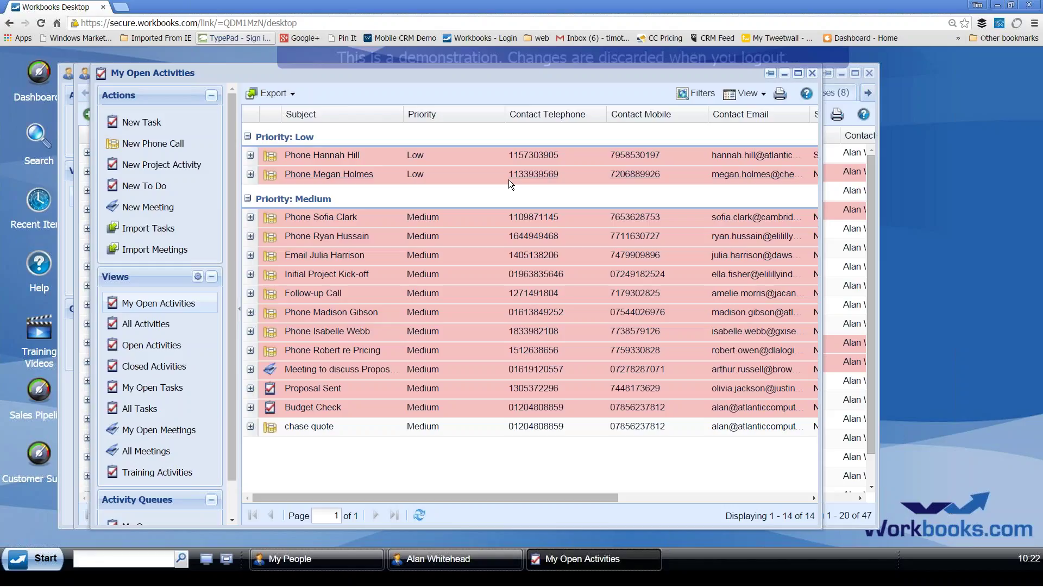
left_click(271, 93)
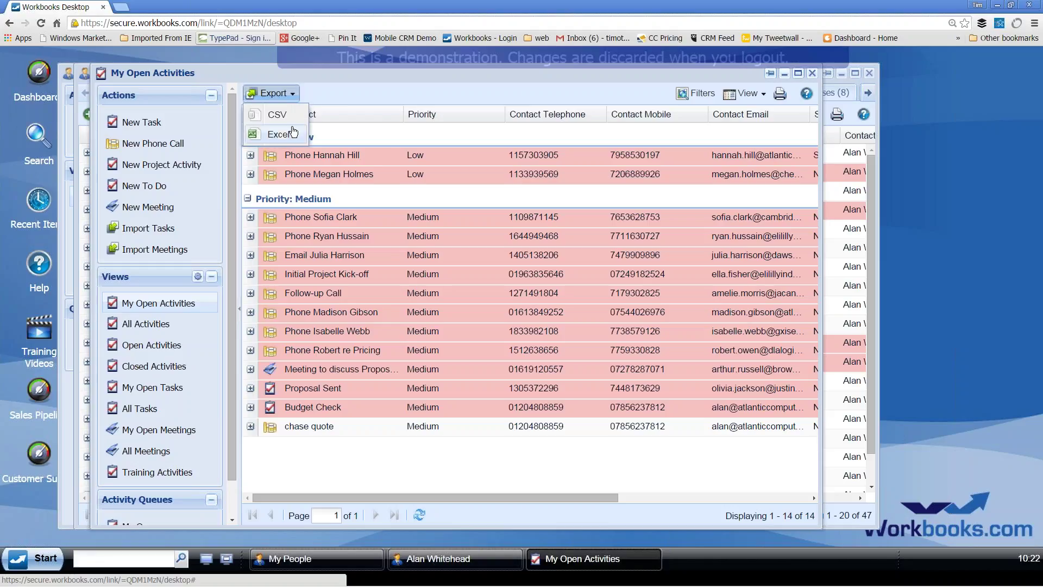
Dismiss the export choices and close all open windows
left_click(344, 93)
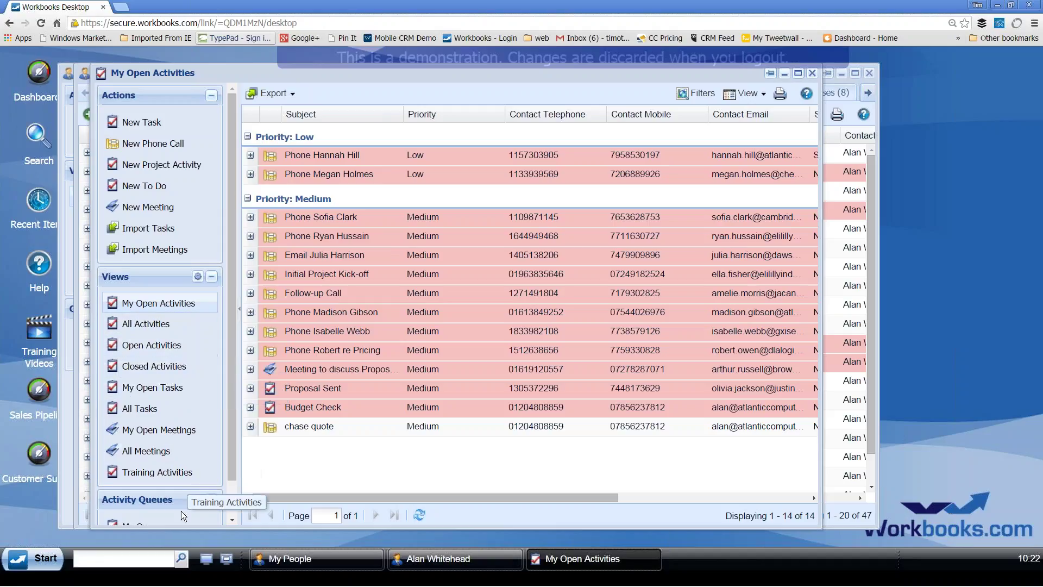
left_click(210, 563)
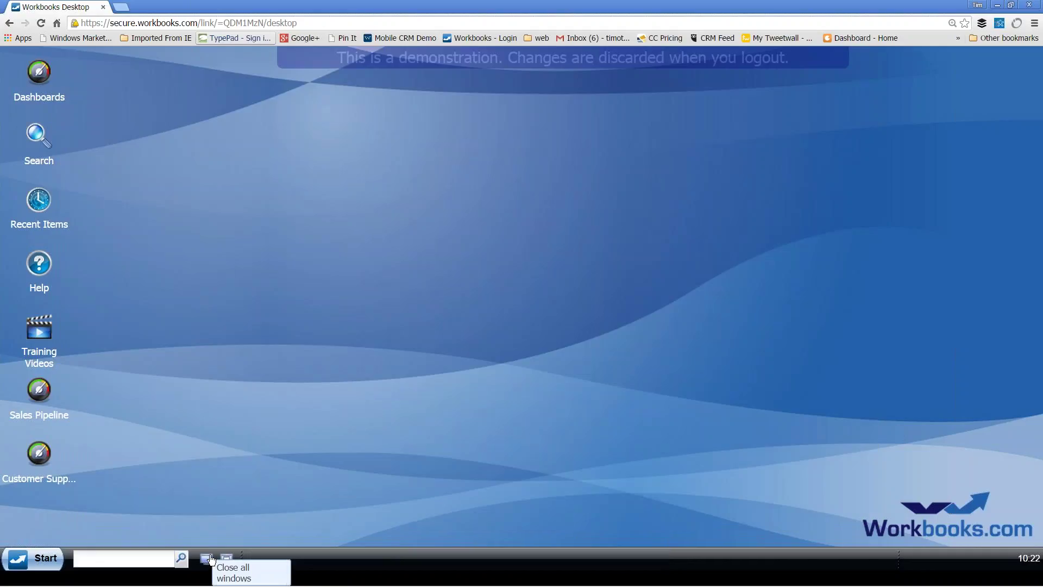
List All Reports with a widened Name column, then preview and close one report
left_click(48, 560)
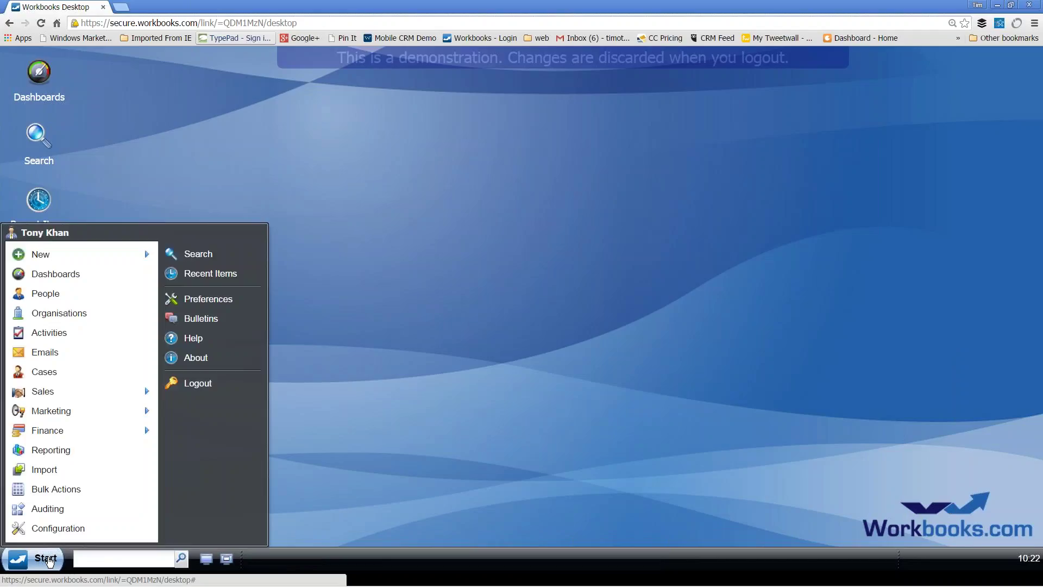
left_click(71, 458)
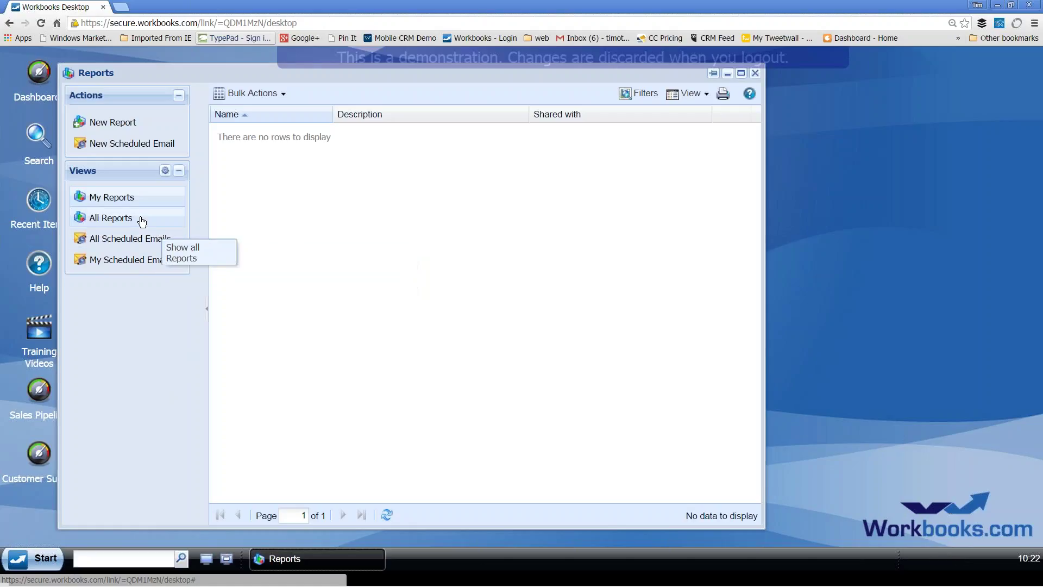
left_click(141, 220)
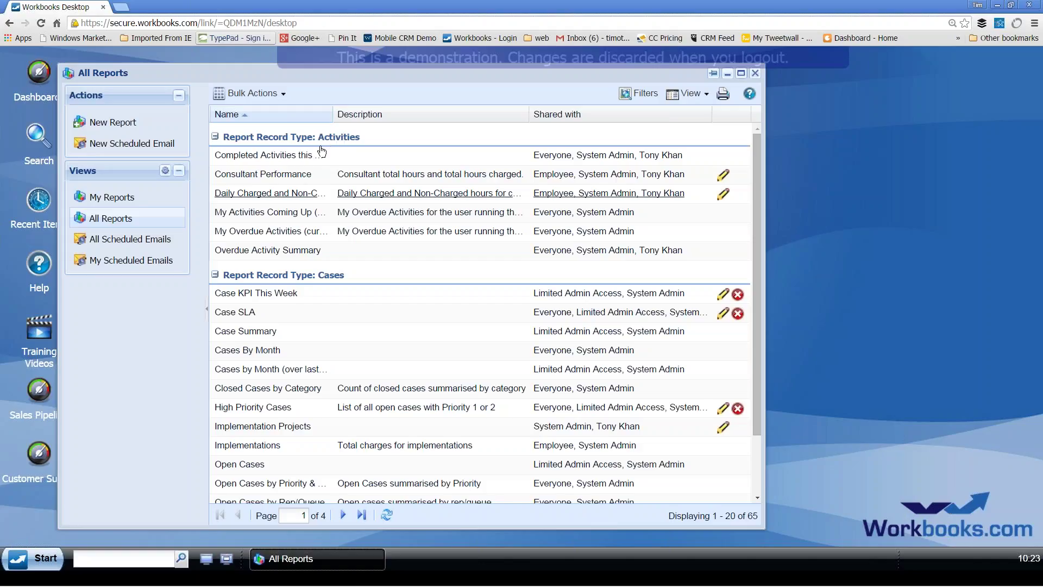
left_click_drag(333, 114, 419, 114)
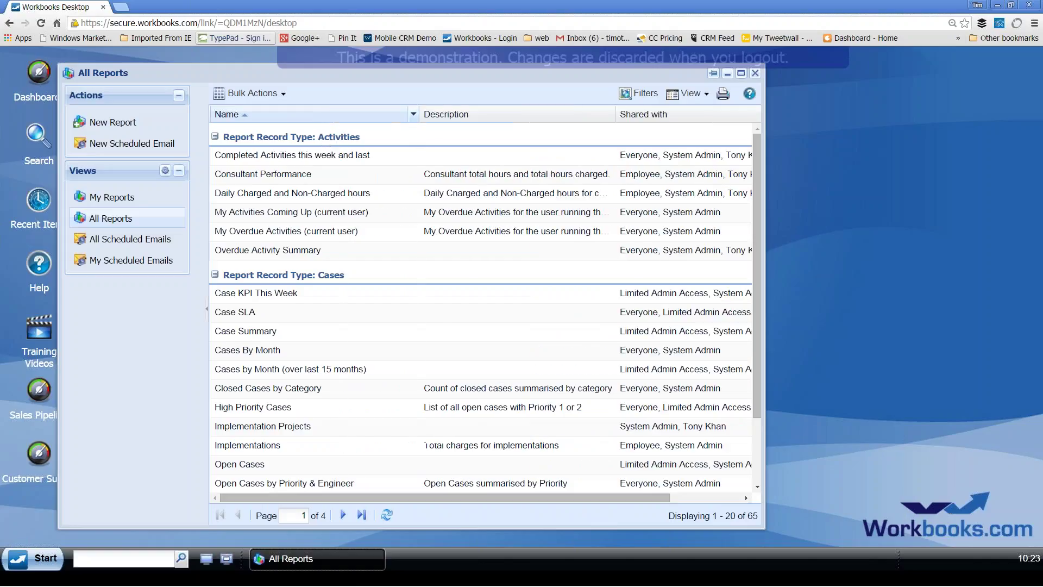
double_click(311, 159)
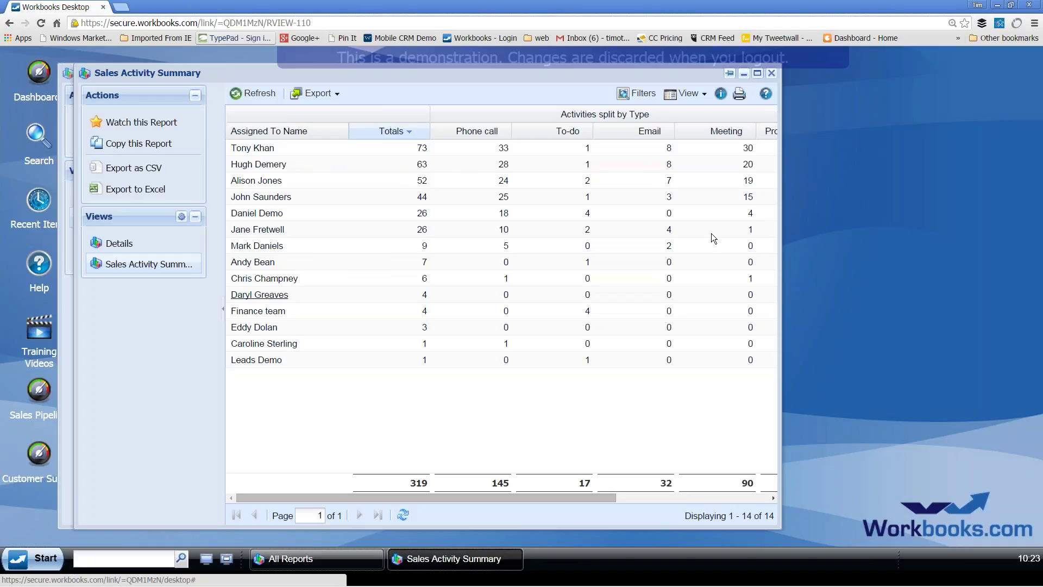
left_click(771, 72)
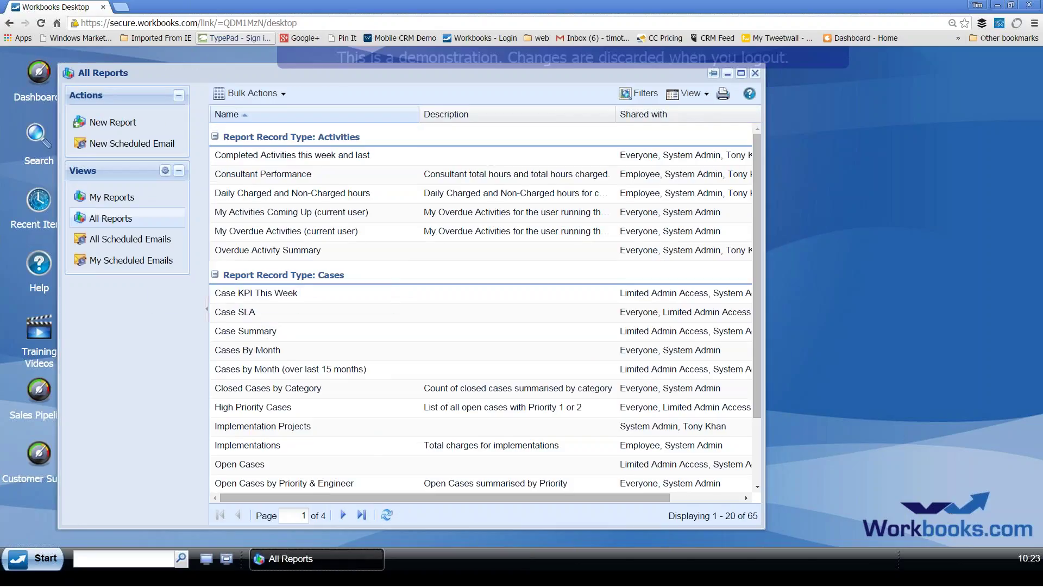
Open the Personal Dashboard from the My Dashboards list
left_click(47, 559)
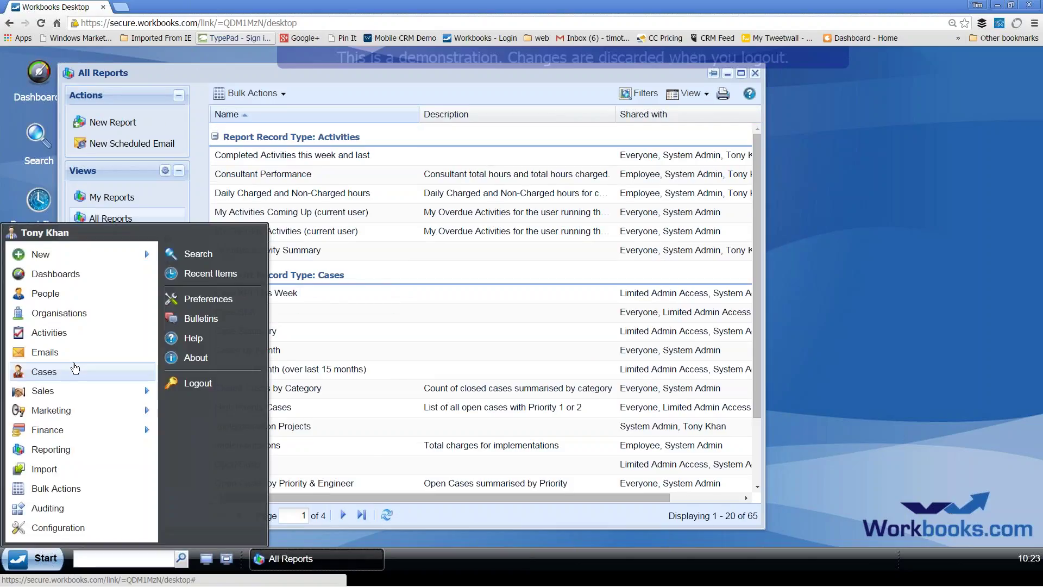
left_click(55, 274)
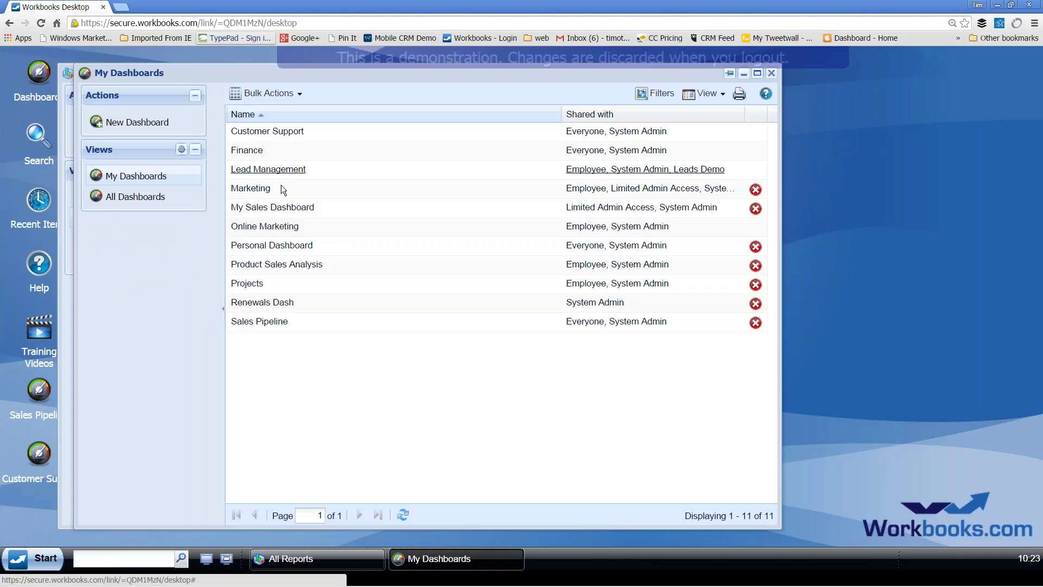
double_click(282, 246)
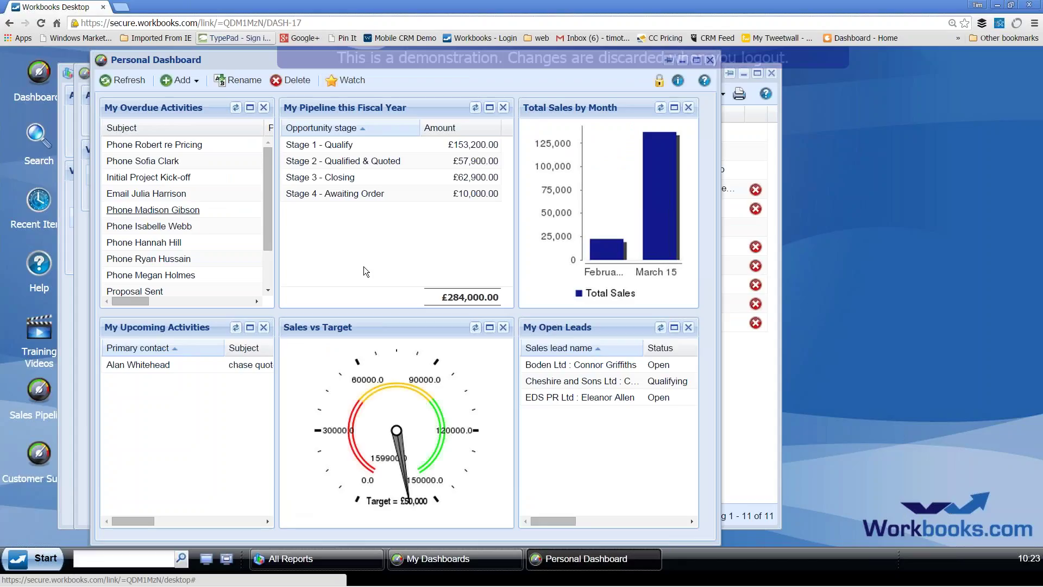
Close all CRM windows, switch to the PowerPoint slideshow, and advance to the pricing slide
left_click(207, 562)
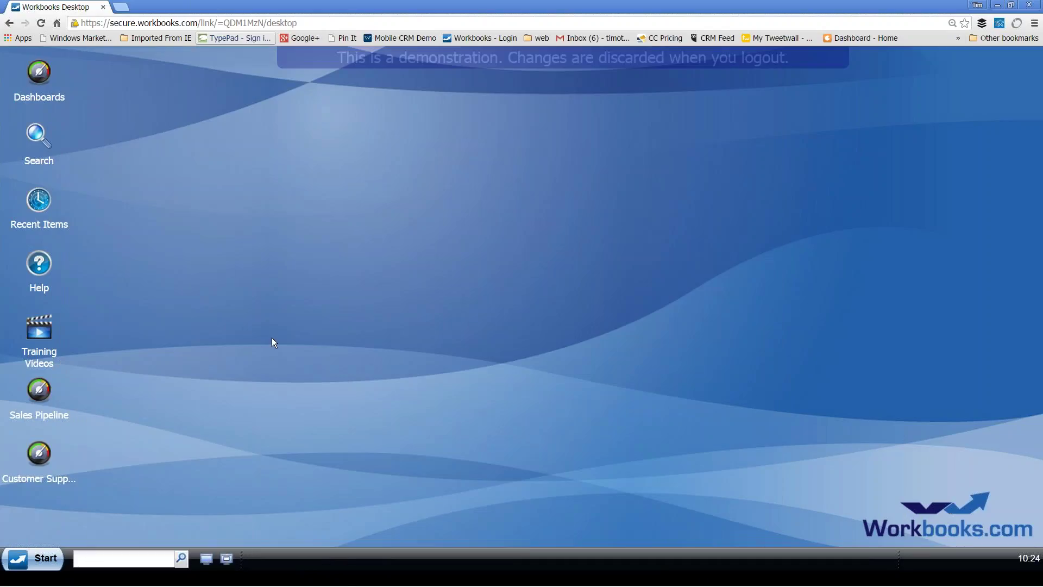
key("alt+Tab")
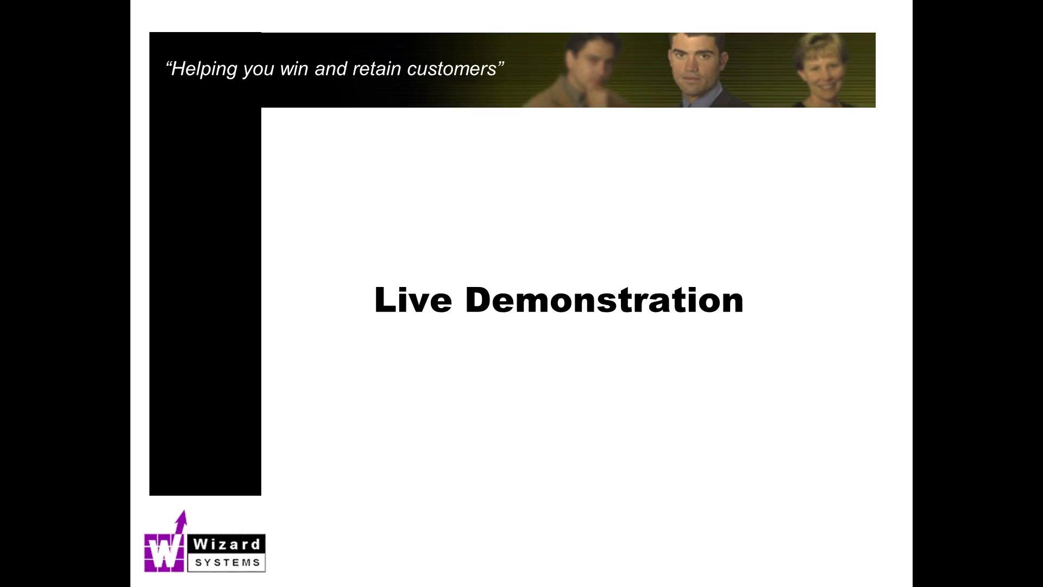
key("Right")
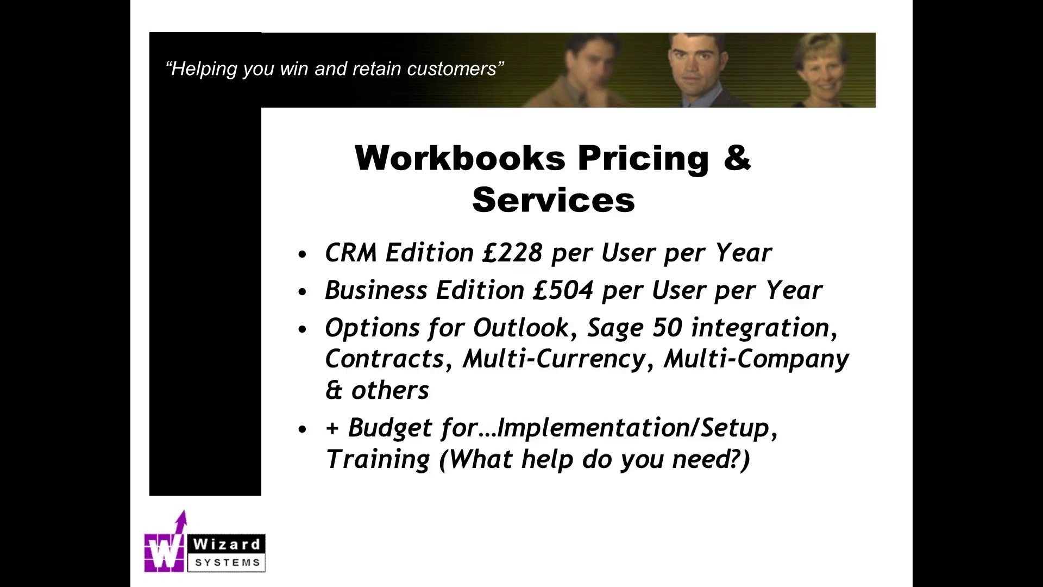